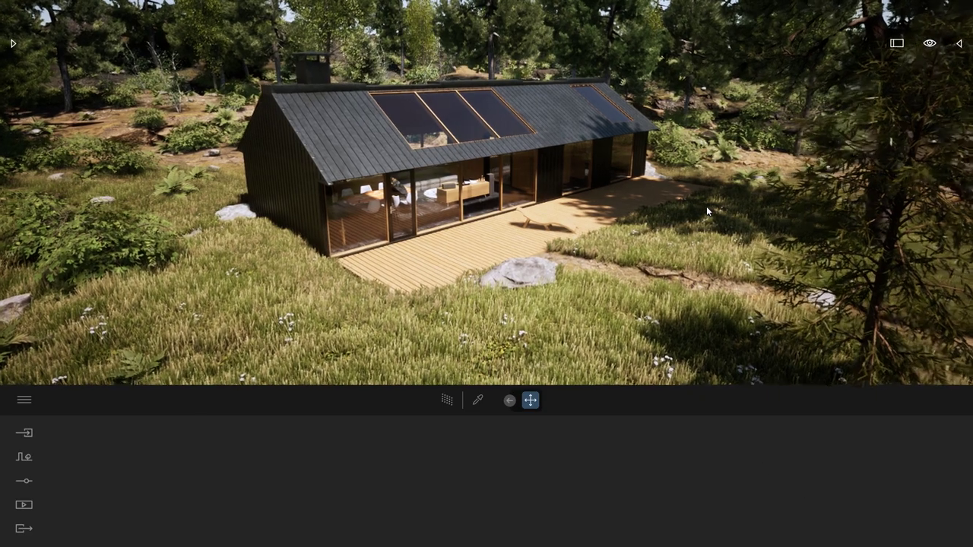
Select the wooden deck chair on the terrace and move it a short way along the decking
key("w")
mouse_move(707, 206)
right_mouse_down()
mouse_move(680, 206)
mouse_move(703, 209)
right_mouse_up()
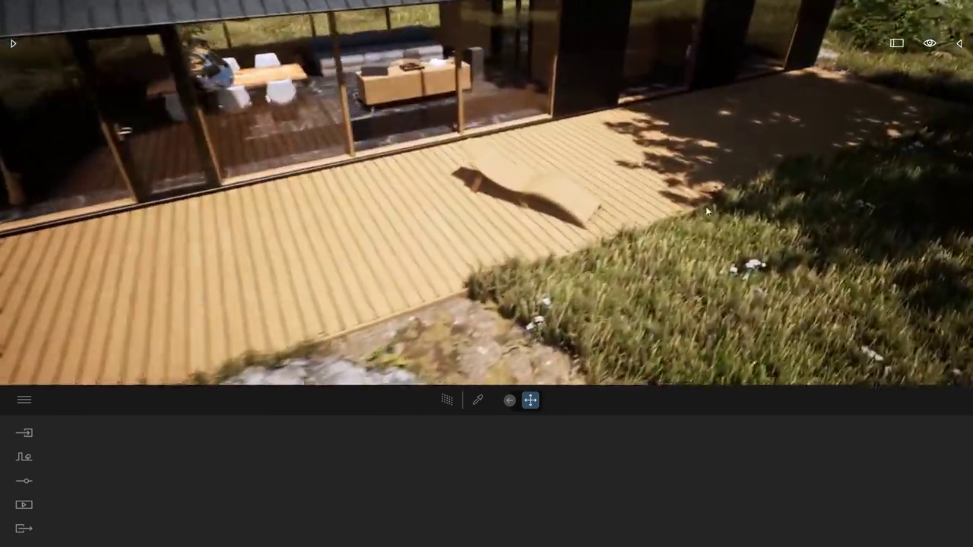
left_click(509, 190)
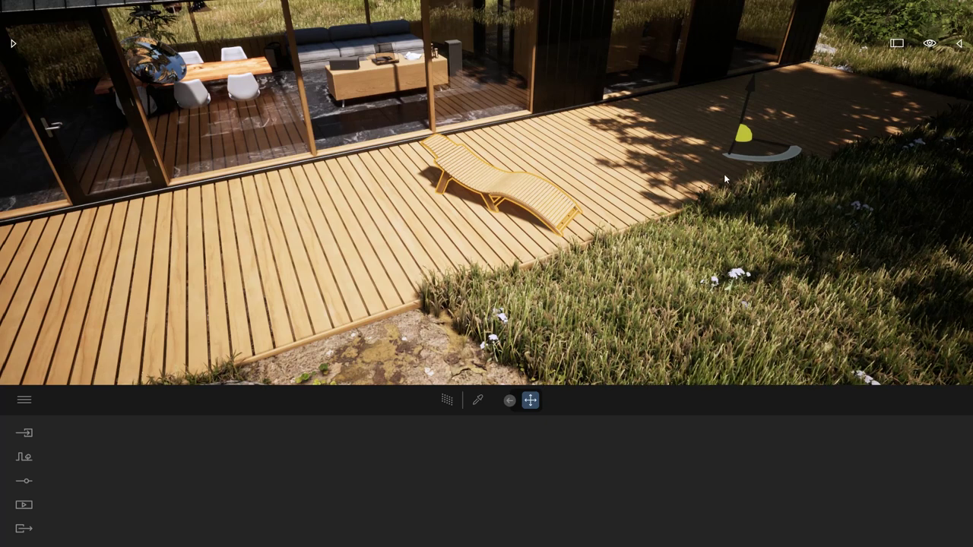
mouse_move(765, 160)
left_mouse_down()
mouse_move(846, 119)
mouse_move(768, 124)
mouse_move(724, 151)
mouse_move(769, 150)
left_mouse_up()
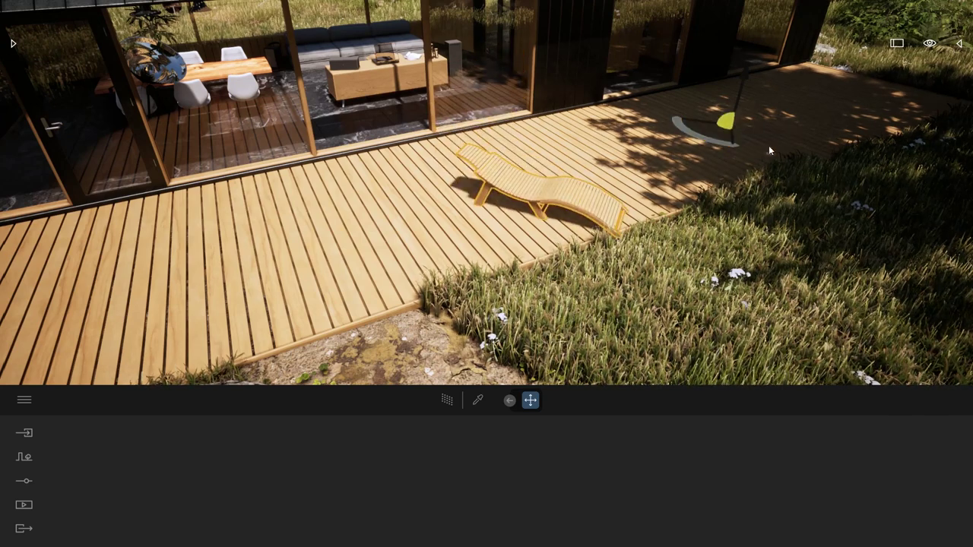
left_click_drag(712, 129, 706, 127)
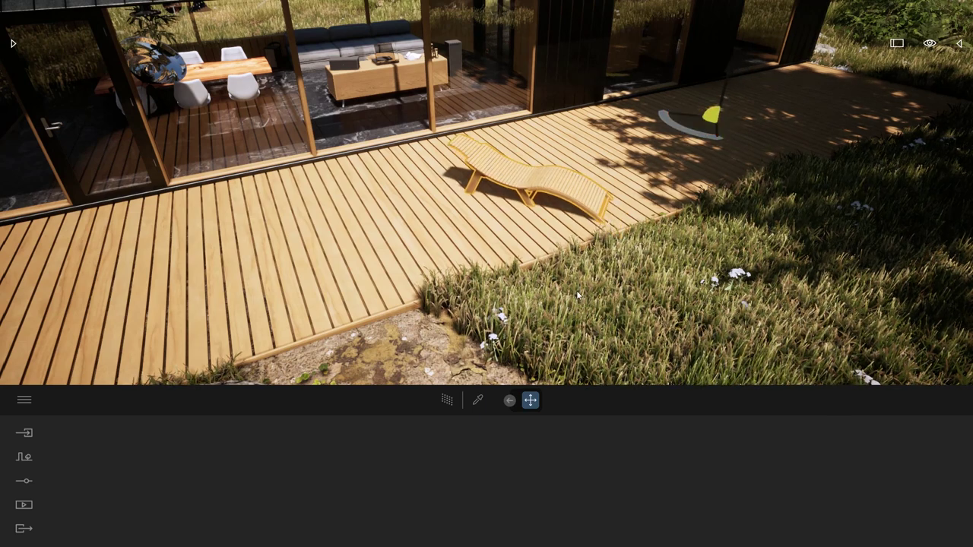
Edit the deck chair's pivot by hand, relocating it onto the middle of the chair, and return to the Move tool
left_click(510, 403)
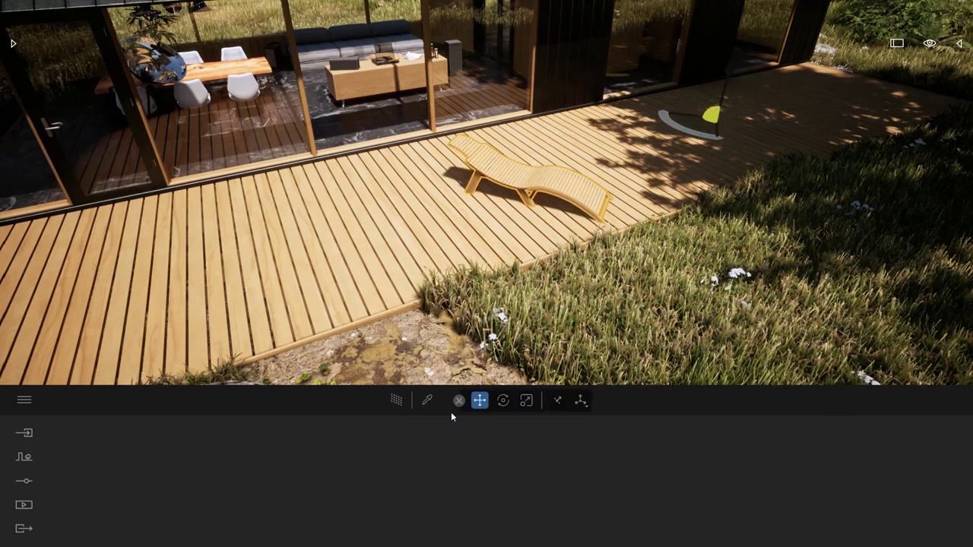
left_click(580, 403)
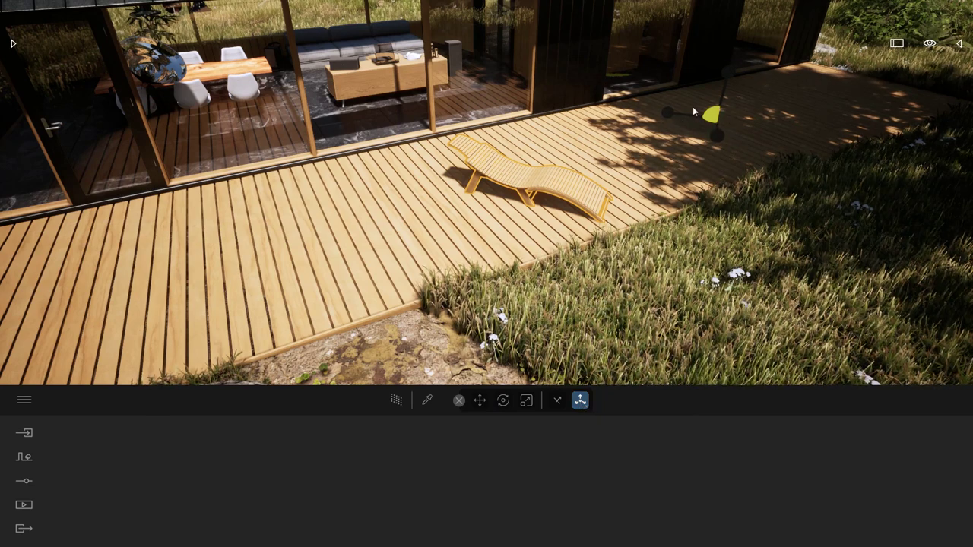
left_click(715, 115)
left_click_drag(716, 115, 520, 197)
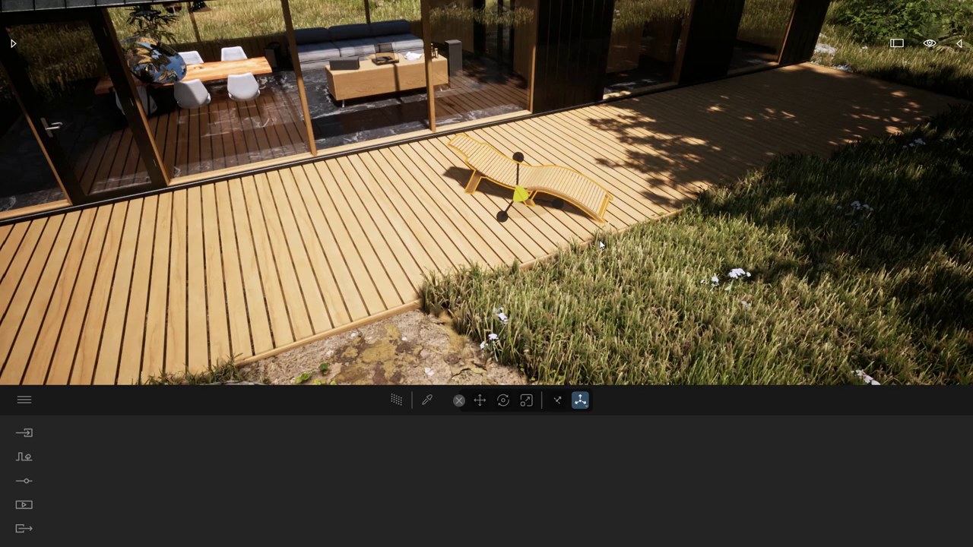
left_click(479, 404)
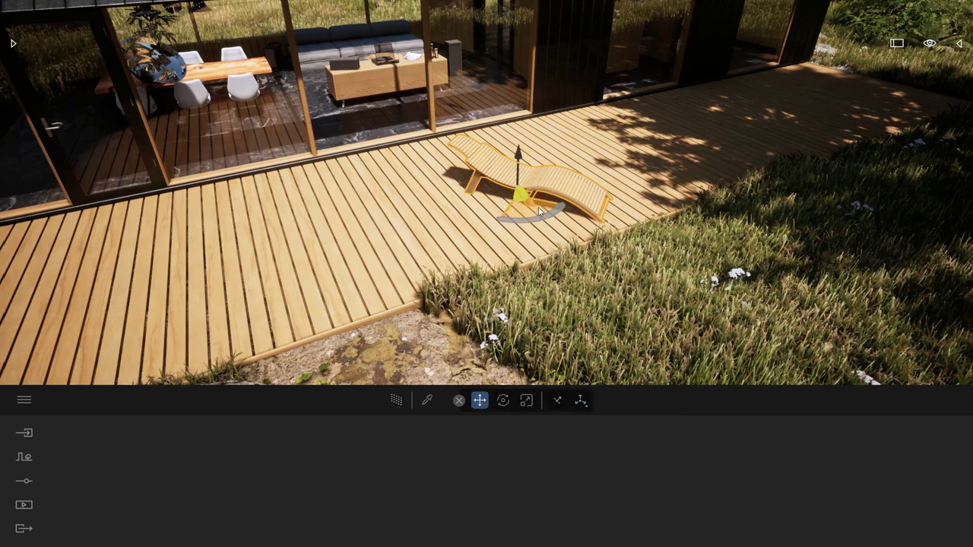
mouse_move(509, 206)
left_mouse_down()
mouse_move(559, 178)
mouse_move(526, 209)
left_mouse_up()
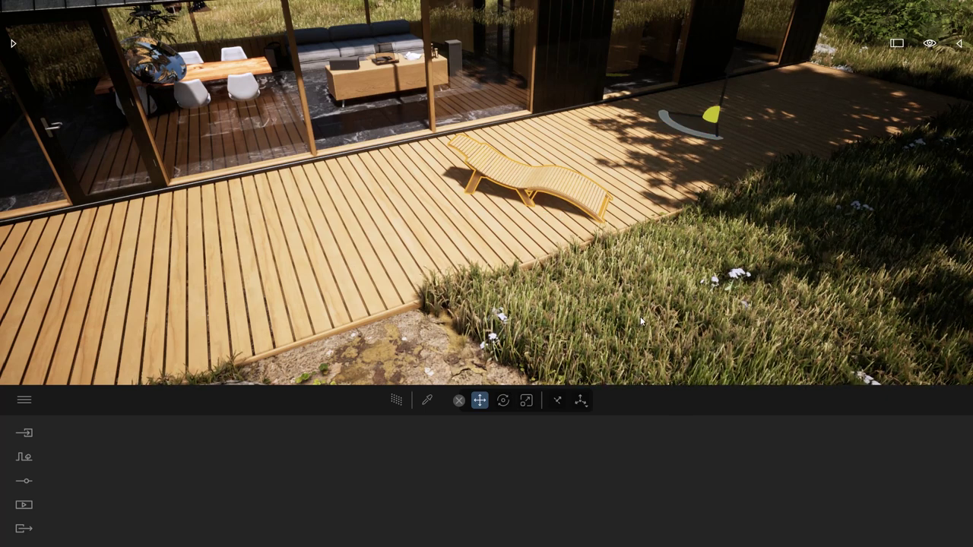
Center the deck chair's pivot, and reposition and rotate the chair on the terrace so its foot end points toward the grass
left_click(580, 403)
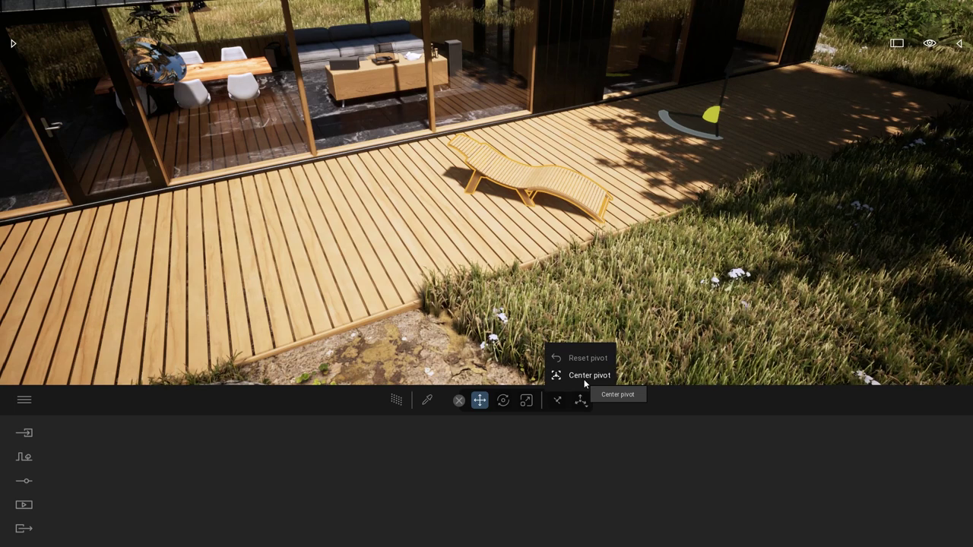
left_click(584, 375)
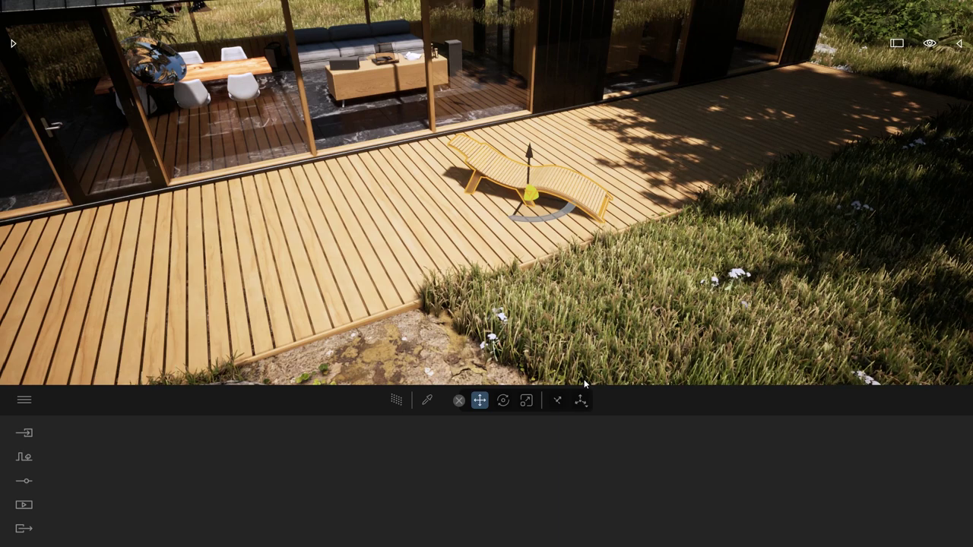
left_click_drag(545, 207, 695, 123)
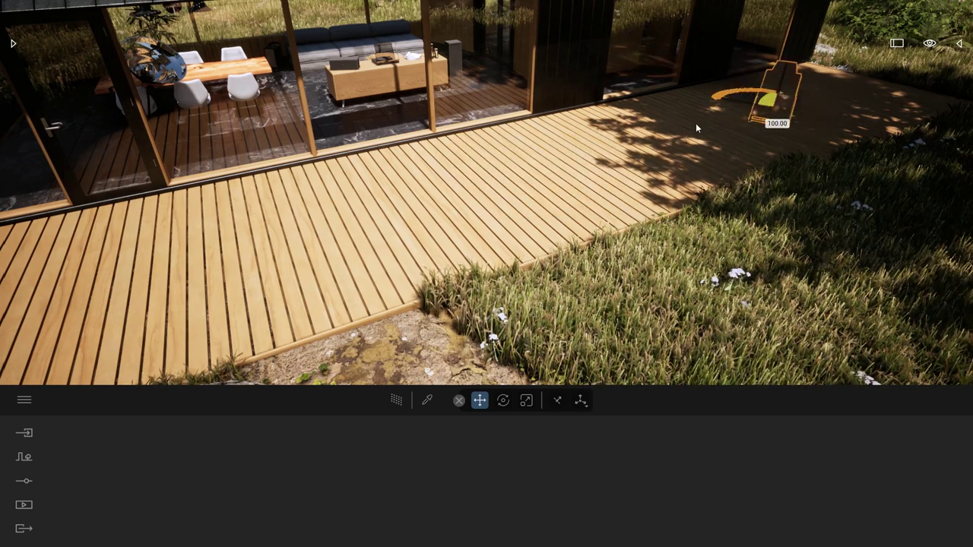
left_click_drag(796, 118, 357, 264)
left_click_drag(330, 229, 508, 198)
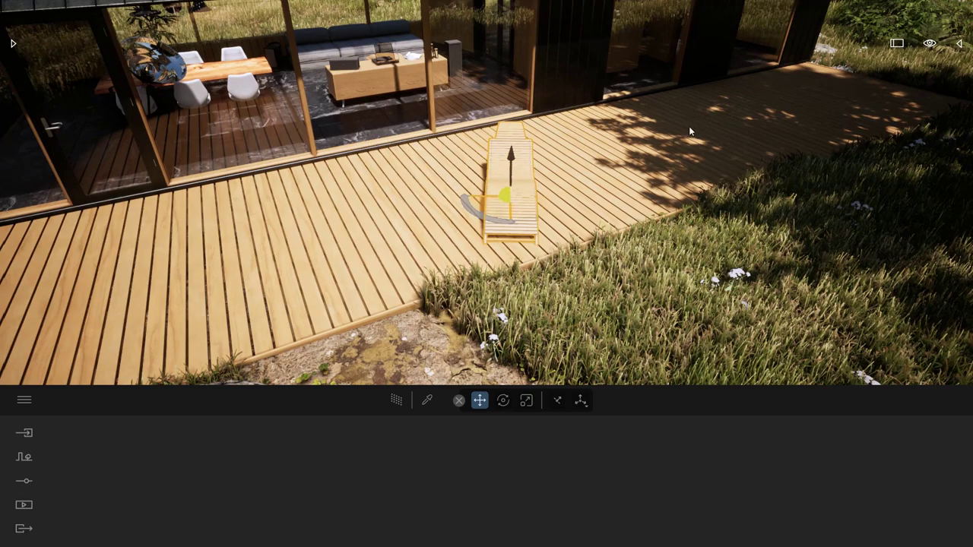
key("Escape")
Inside the house, move the tripod floor lamp from beside the dining table to the far wall near the potted plant
right_click_drag(660, 179, 532, 114)
key("w")
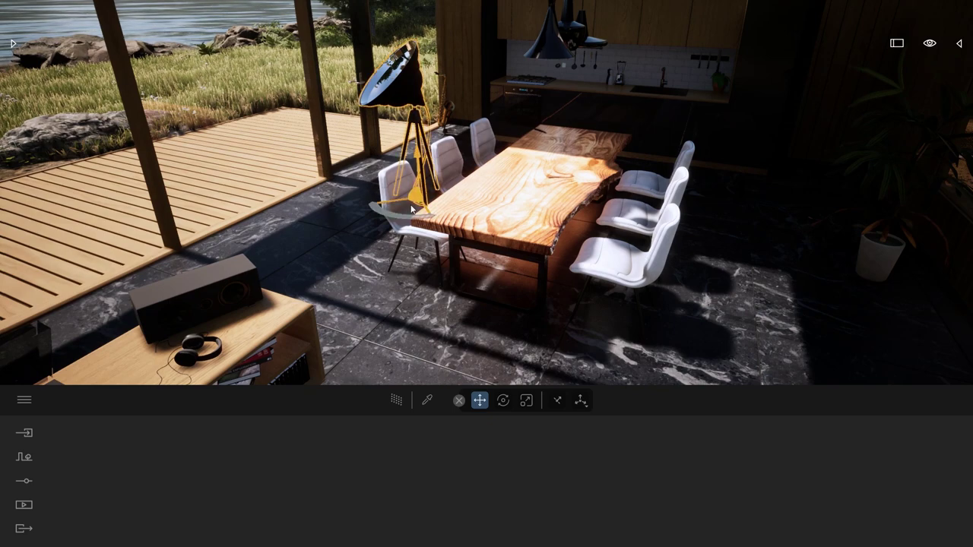
left_click_drag(411, 179, 850, 192)
left_click(715, 170)
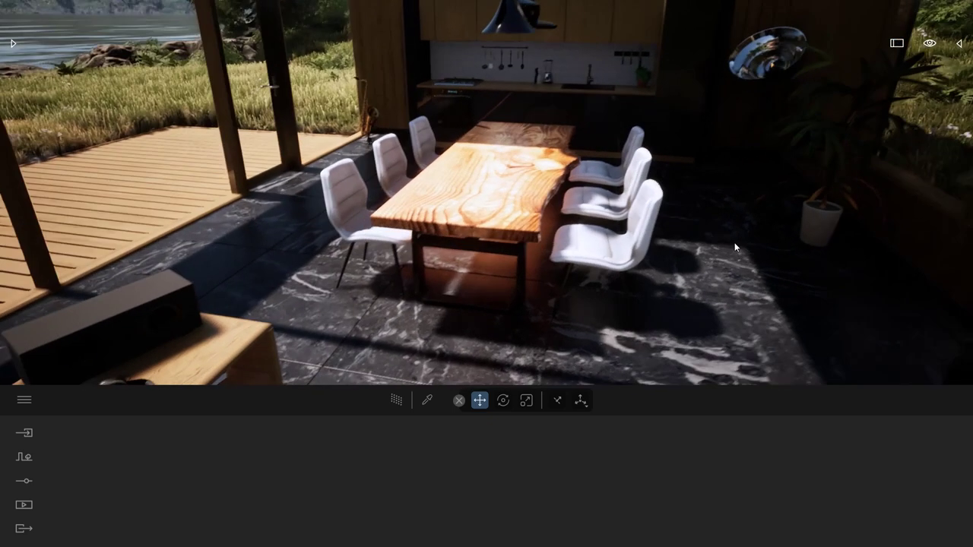
Create a new container named "Table & chairs" inside the Livingroom container of the scene graph
left_click(514, 174)
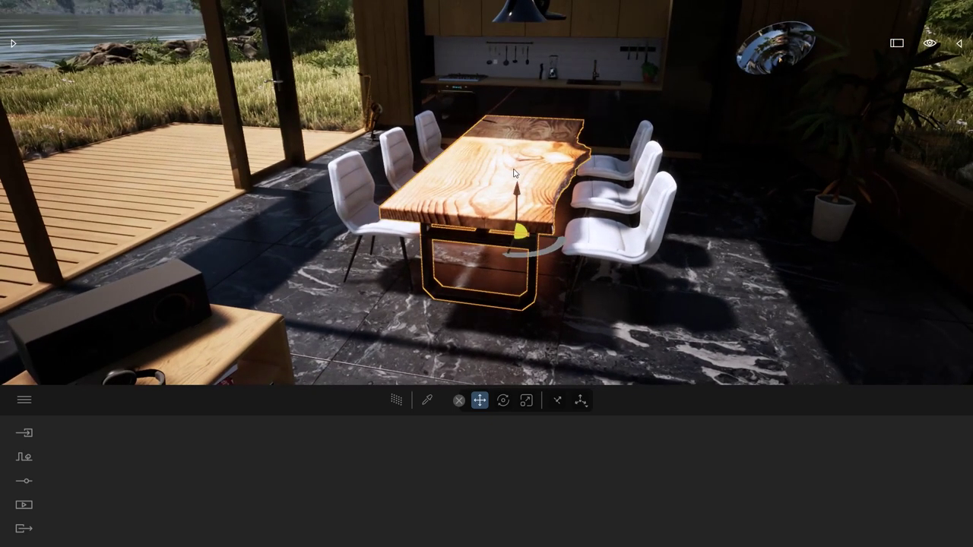
left_click(959, 44)
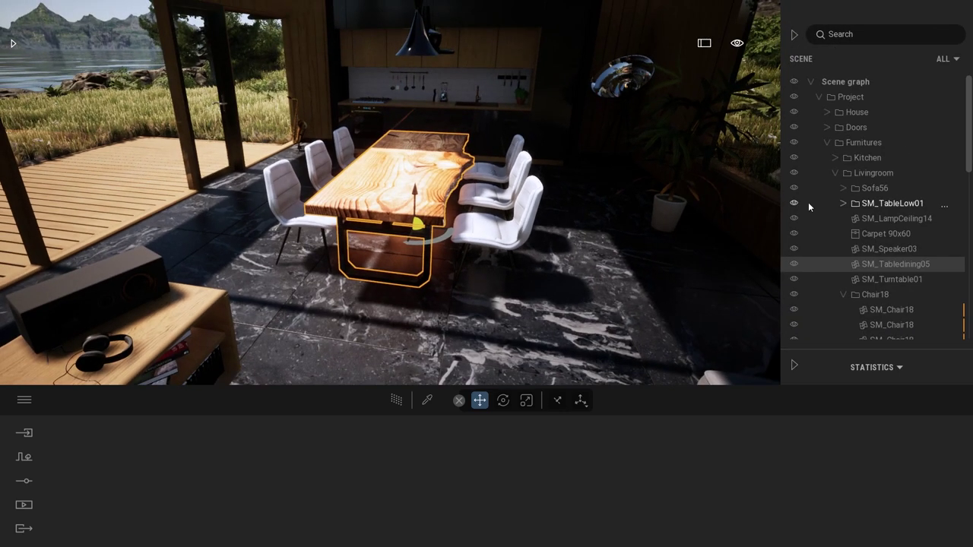
left_click(867, 174)
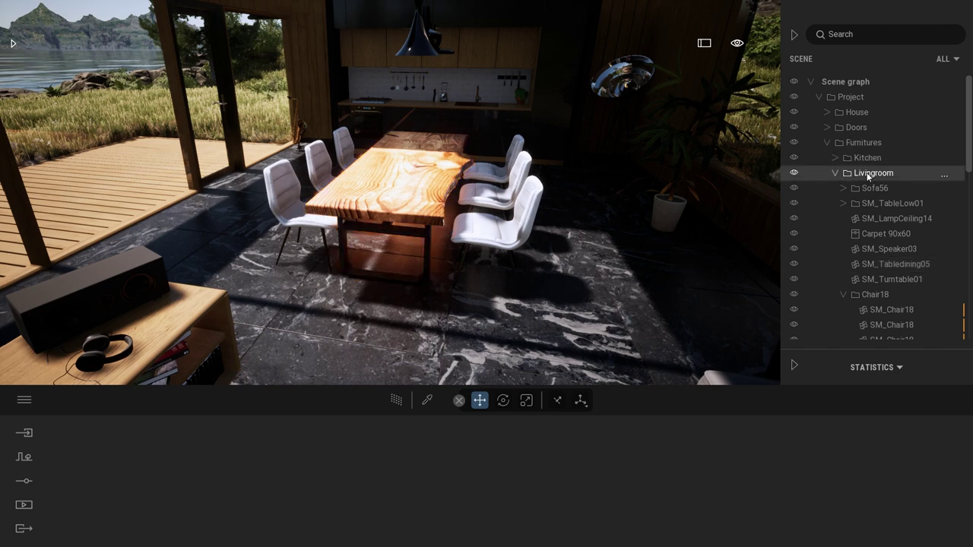
right_click(871, 177)
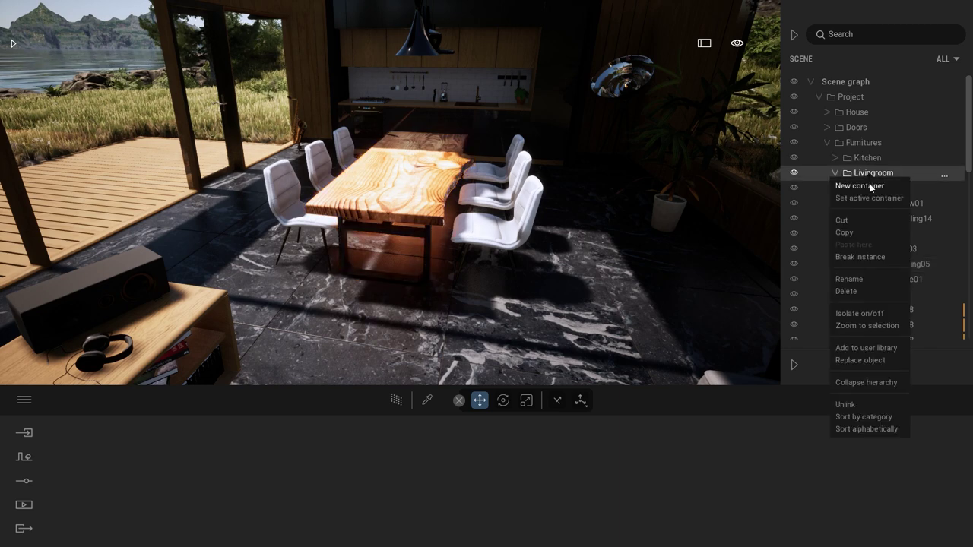
left_click(860, 186)
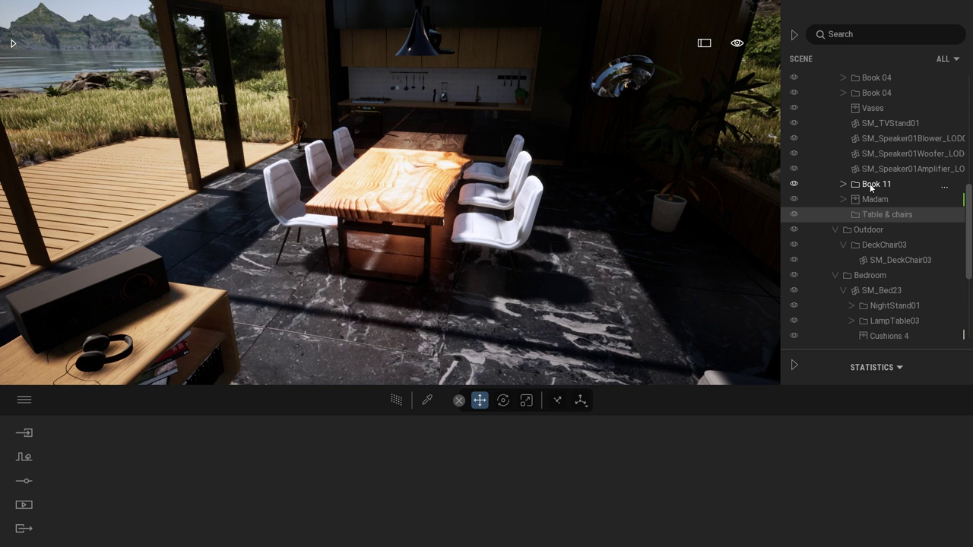
Move the dining table SM_Tabledining05 into the Table & chairs container
left_click(489, 179)
scroll(925, 220, "down", 3)
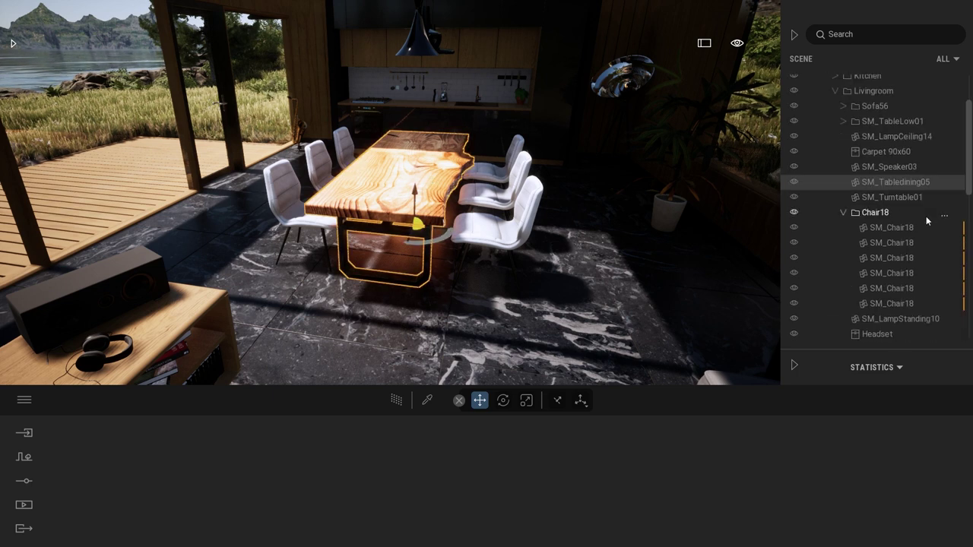
scroll(882, 129, "down", 3)
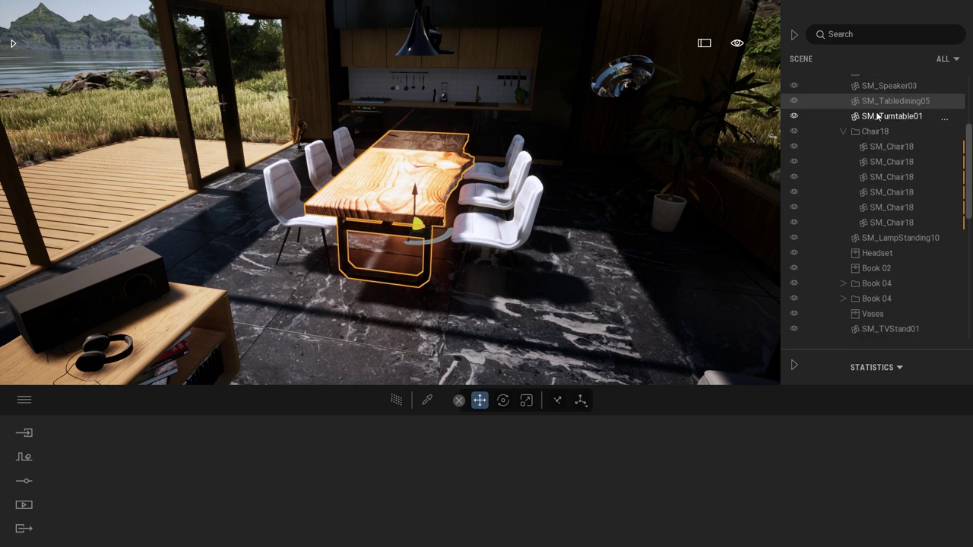
left_click_drag(880, 104, 879, 234)
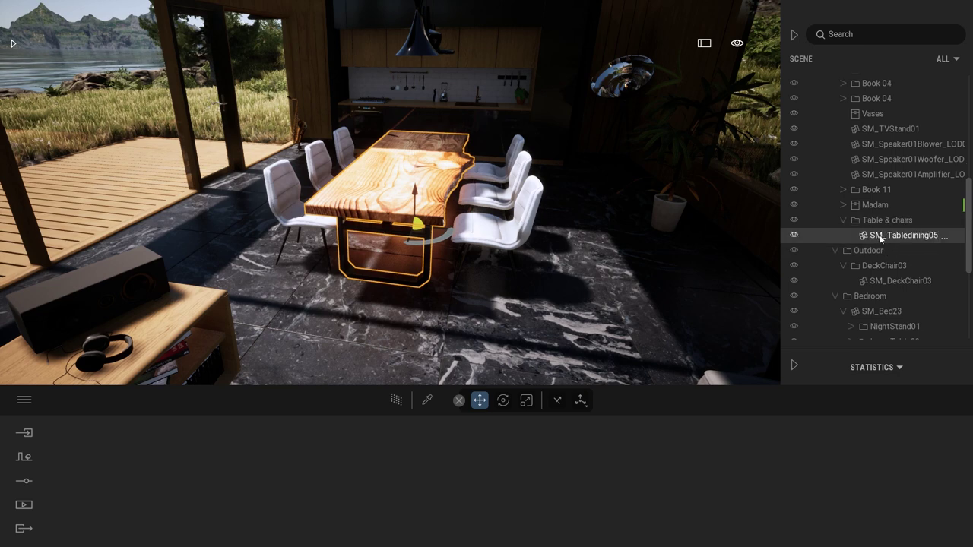
Move all six SM_Chair18 objects from the Chair18 container into the Table & chairs container
left_click(489, 243)
left_click(896, 155)
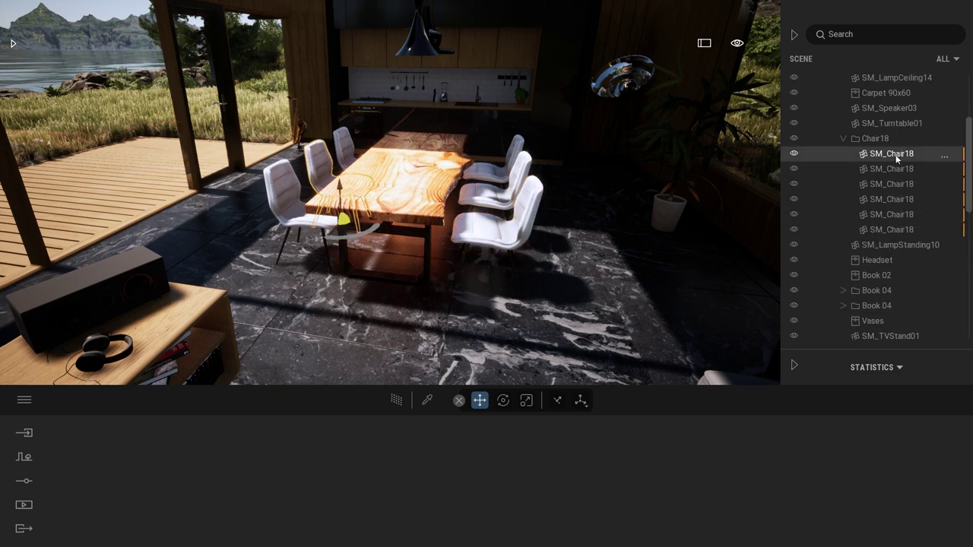
left_click(894, 220, "shift")
left_click(893, 230, "shift")
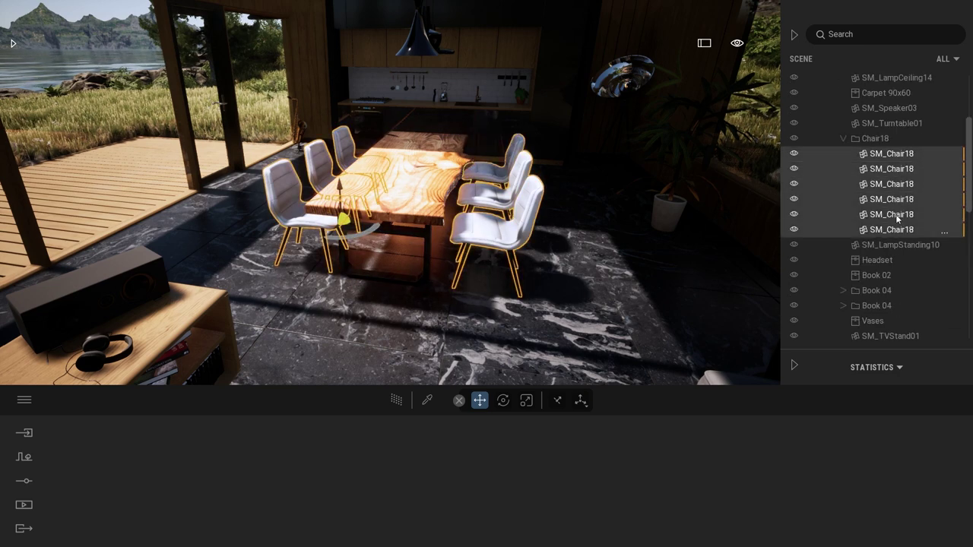
scroll(885, 161, "down", 3)
left_click_drag(882, 118, 893, 238)
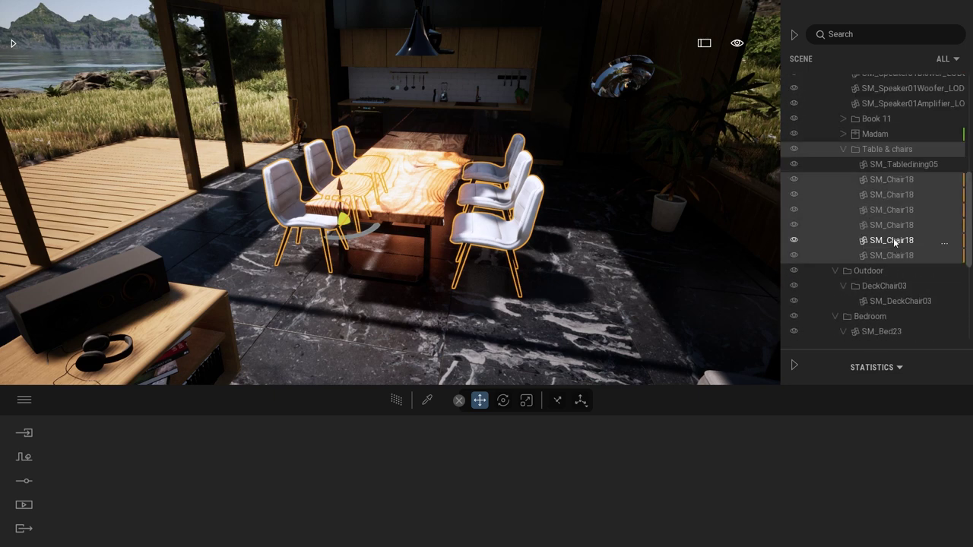
Select the Table & chairs container and check its contents by hiding it and showing it again
left_click(900, 151)
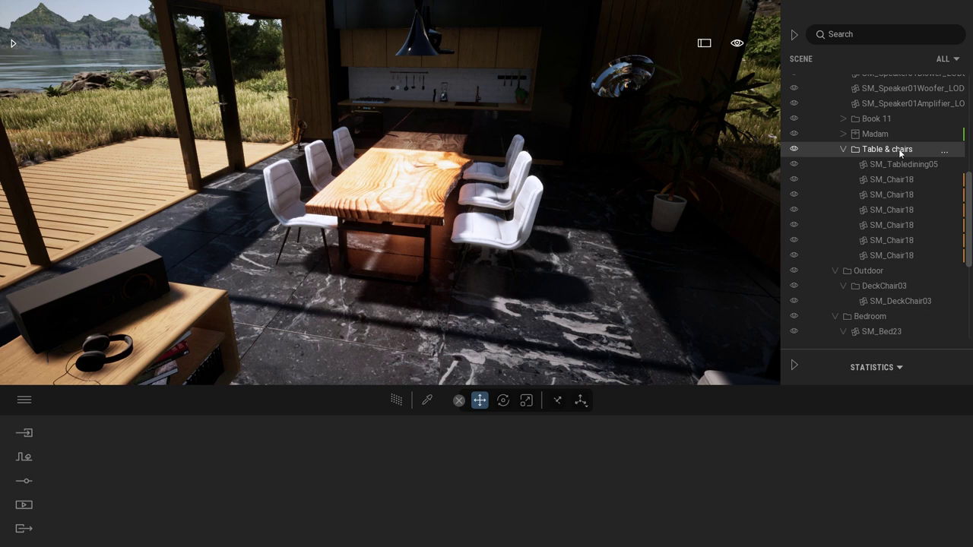
left_click(794, 149)
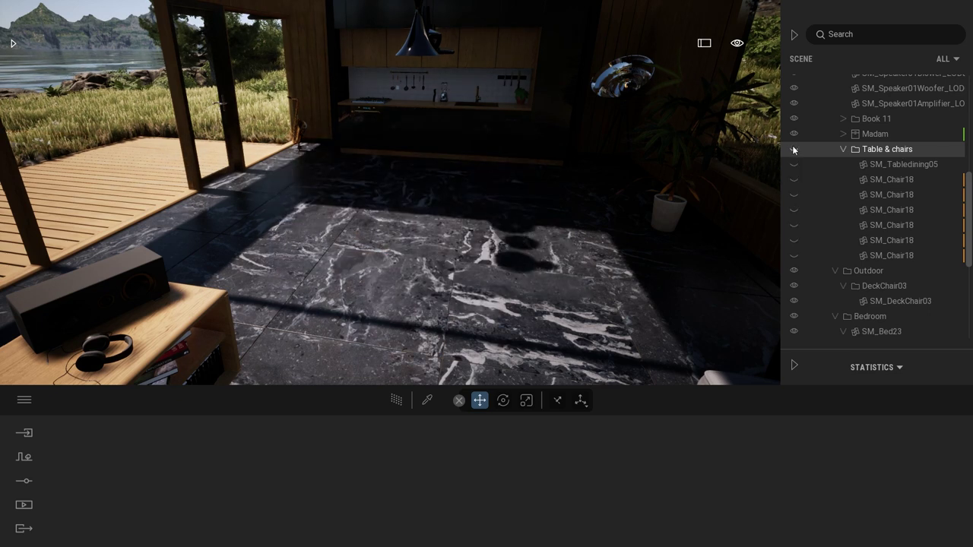
left_click(793, 149)
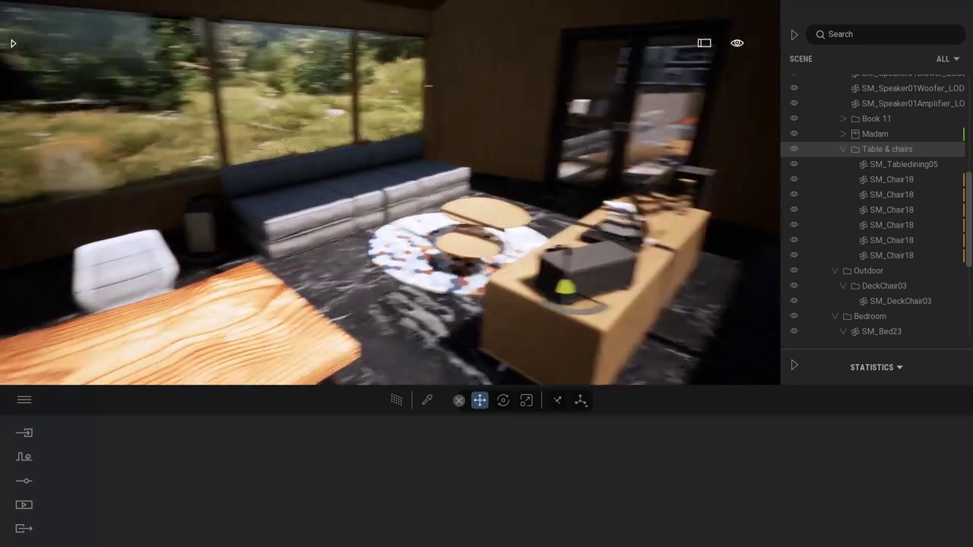
Center the pivot of the Table & chairs container
right_click_drag(617, 249, 640, 315)
right_click_drag(632, 282, 636, 226)
key("d")
key("a")
key("s")
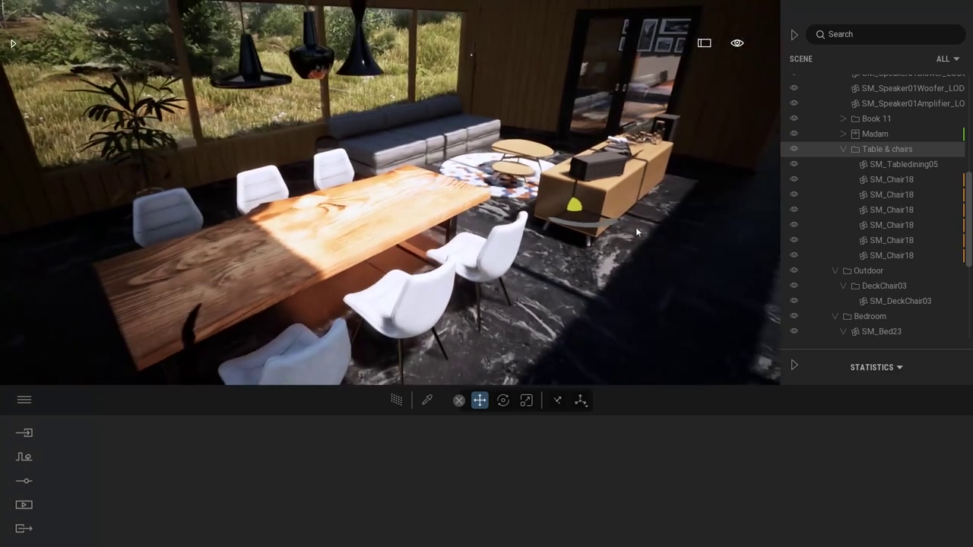
key("s")
right_click_drag(640, 292, 652, 228)
key("q")
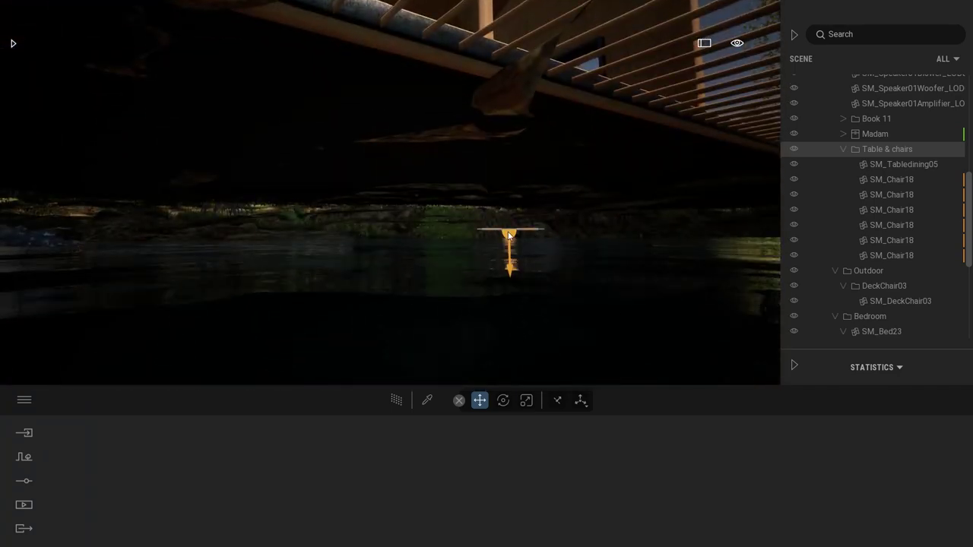
right_click_drag(591, 196, 562, 218)
key("e")
key("w")
key("s")
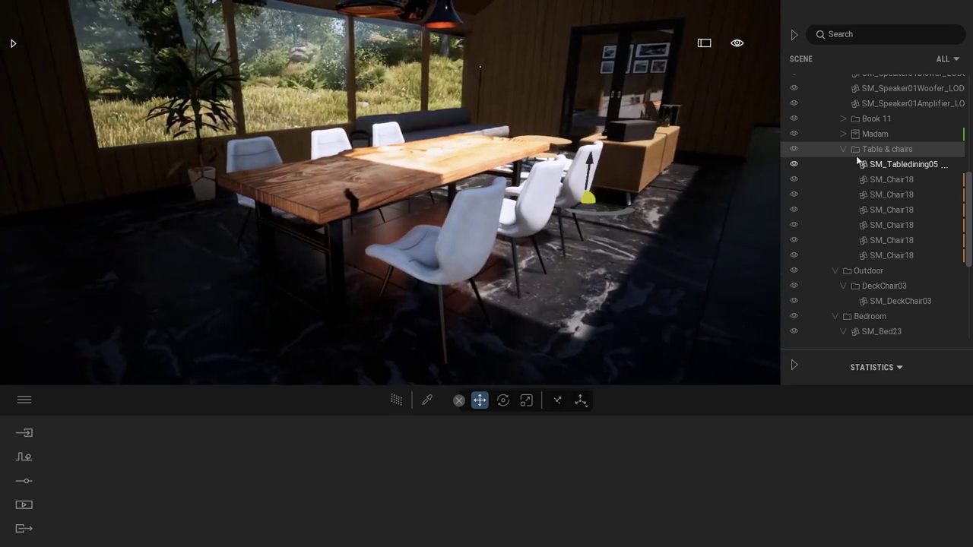
left_click(580, 400)
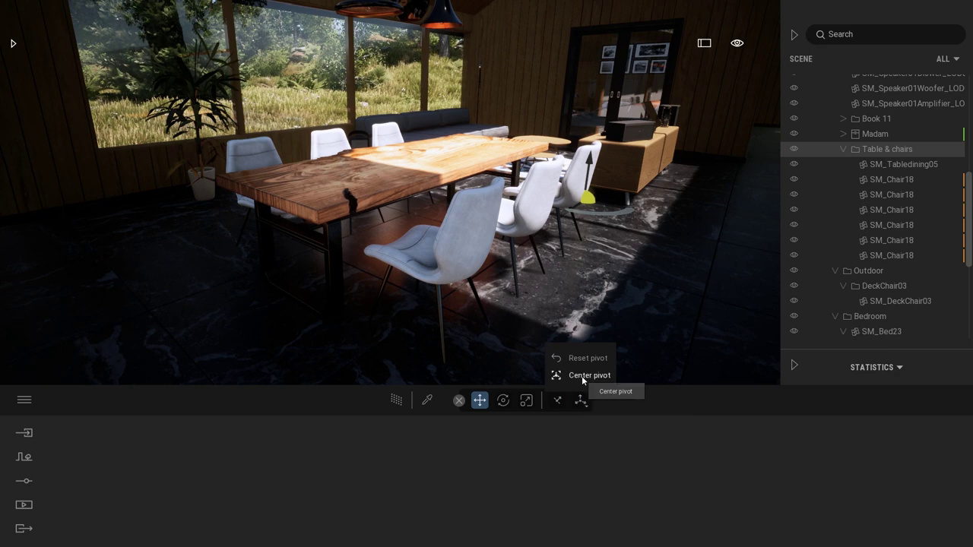
left_click(582, 375)
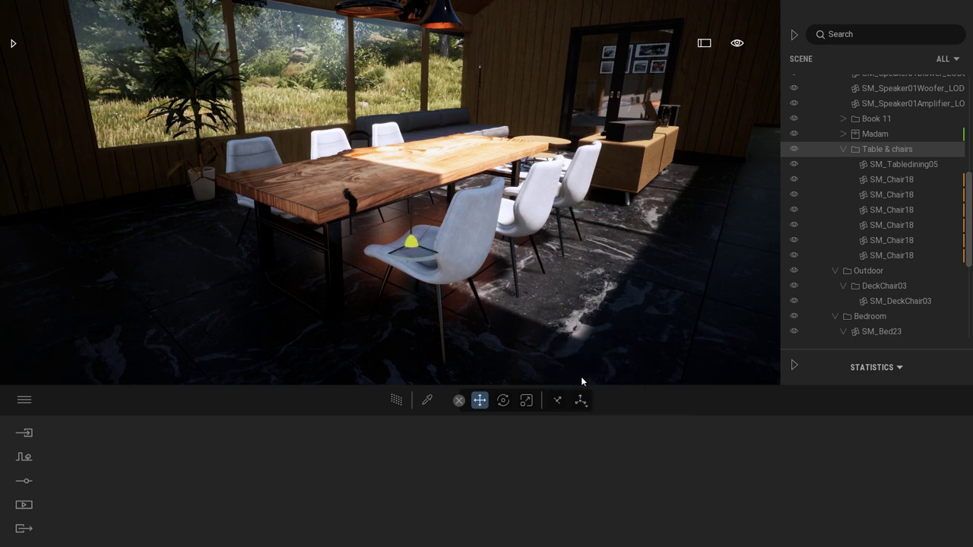
Move the Table & chairs container across the floor toward the sofa area and rotate it about -180 degrees
middle_click_drag(553, 196, 723, 196, "shift")
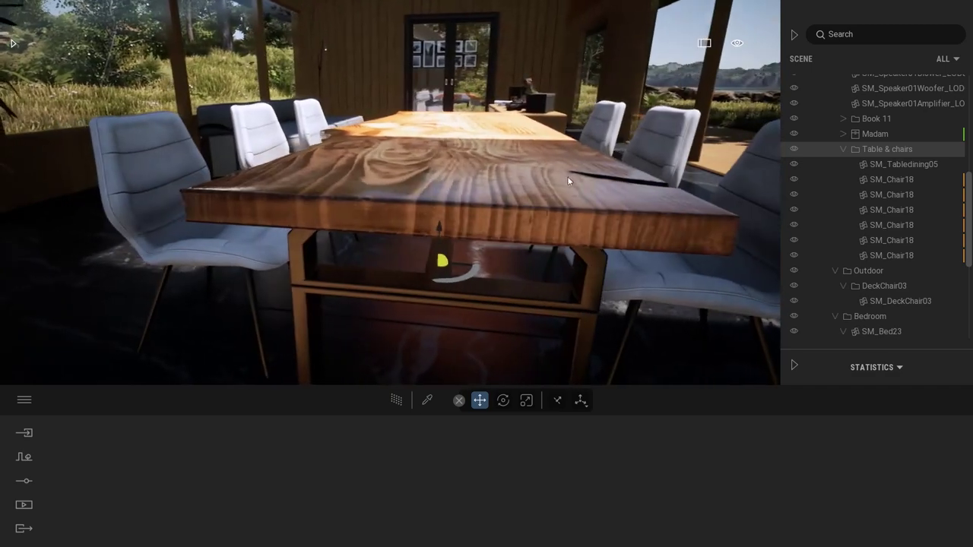
middle_click_drag(357, 254, 539, 235, "shift")
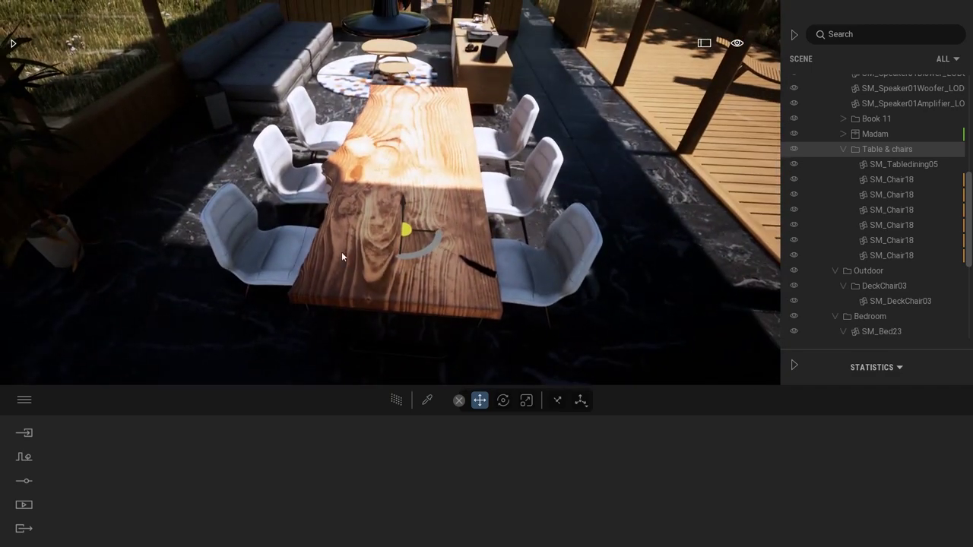
middle_click_drag(342, 253, 451, 244, "shift")
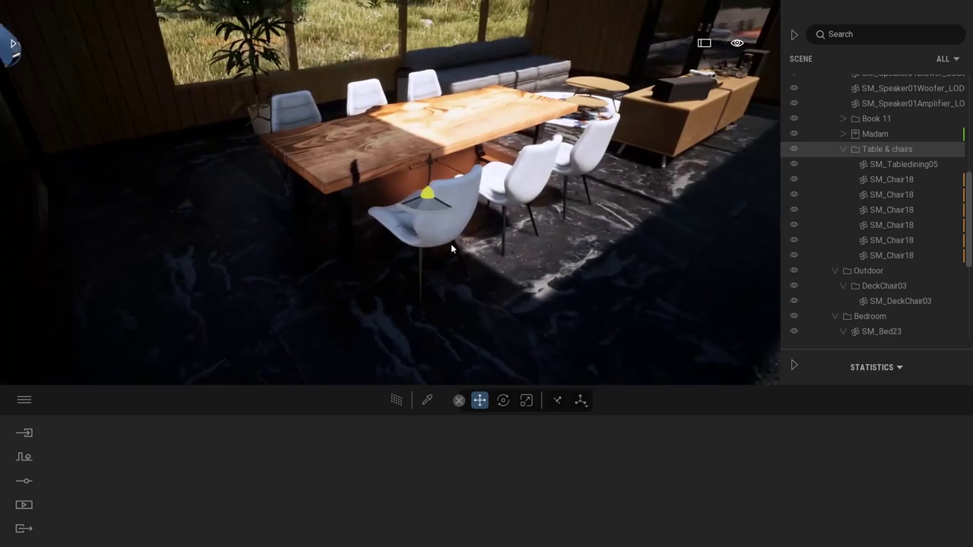
left_click_drag(426, 200, 497, 166)
right_click_drag(498, 170, 471, 167)
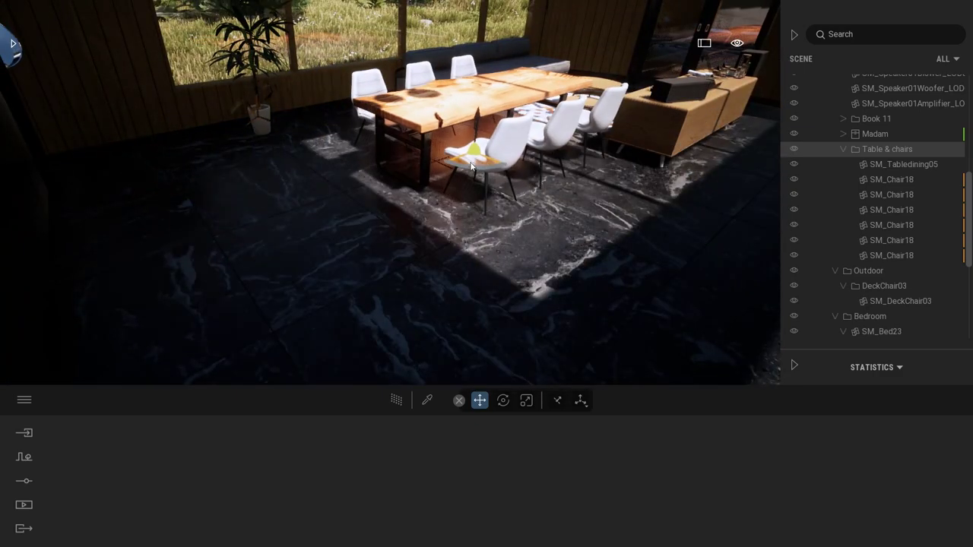
mouse_move(471, 169)
left_mouse_down()
mouse_move(499, 162)
mouse_move(473, 167)
left_mouse_up()
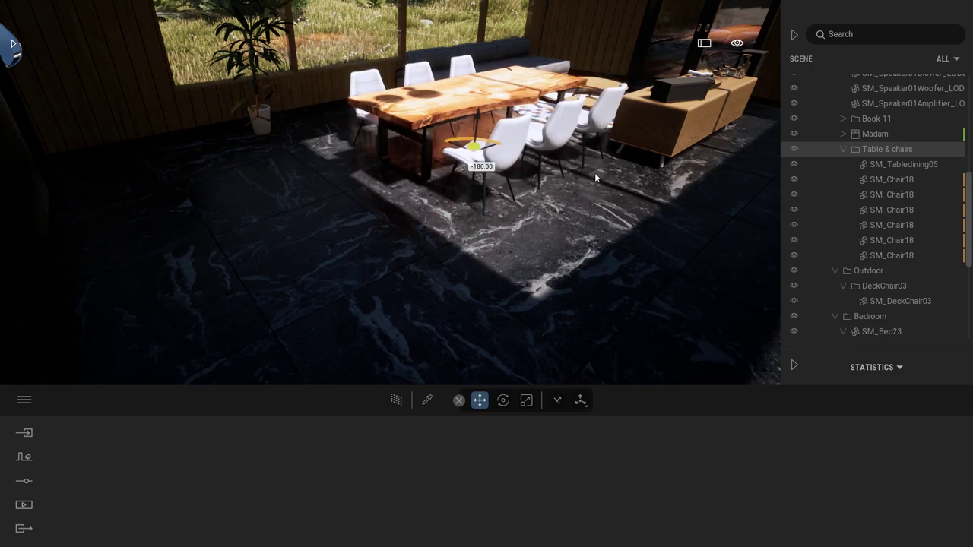
left_click_drag(477, 164, 501, 220)
key("Escape")
right_click_drag(616, 255, 373, 232)
key("s")
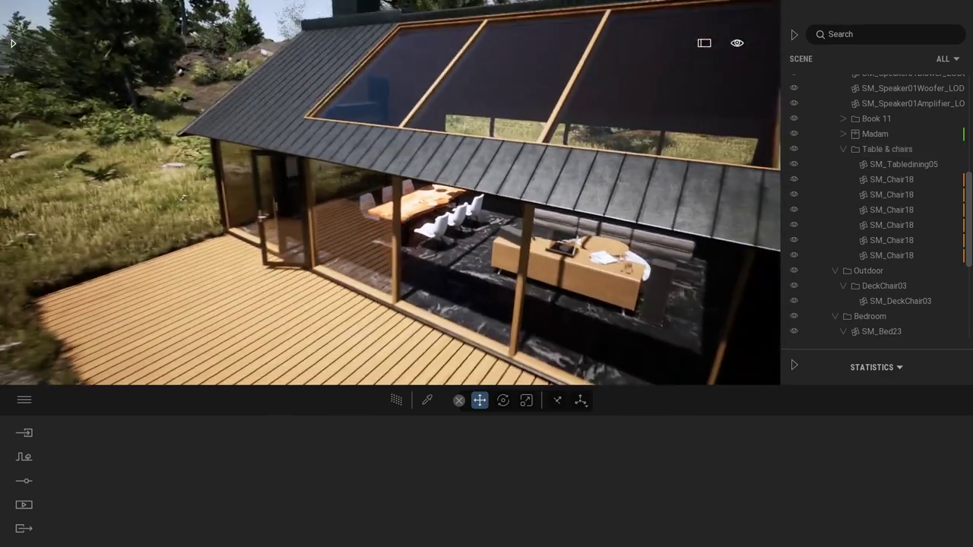